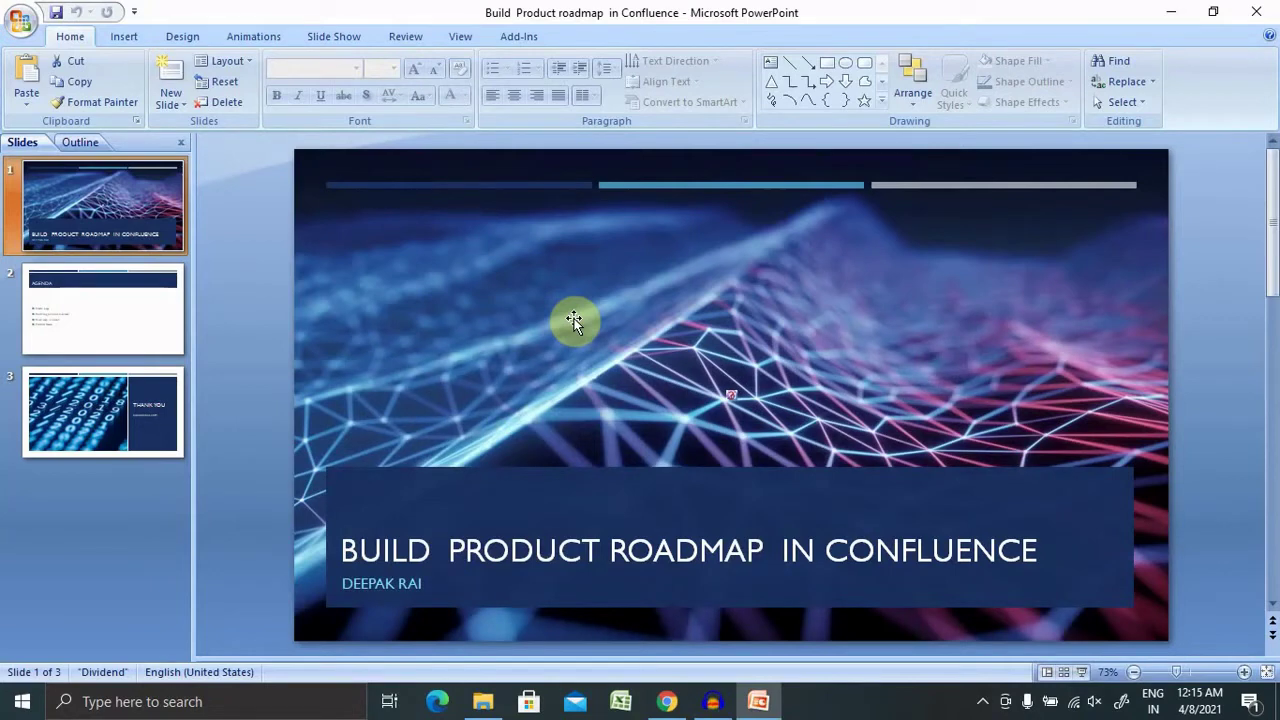
left_click(92, 329)
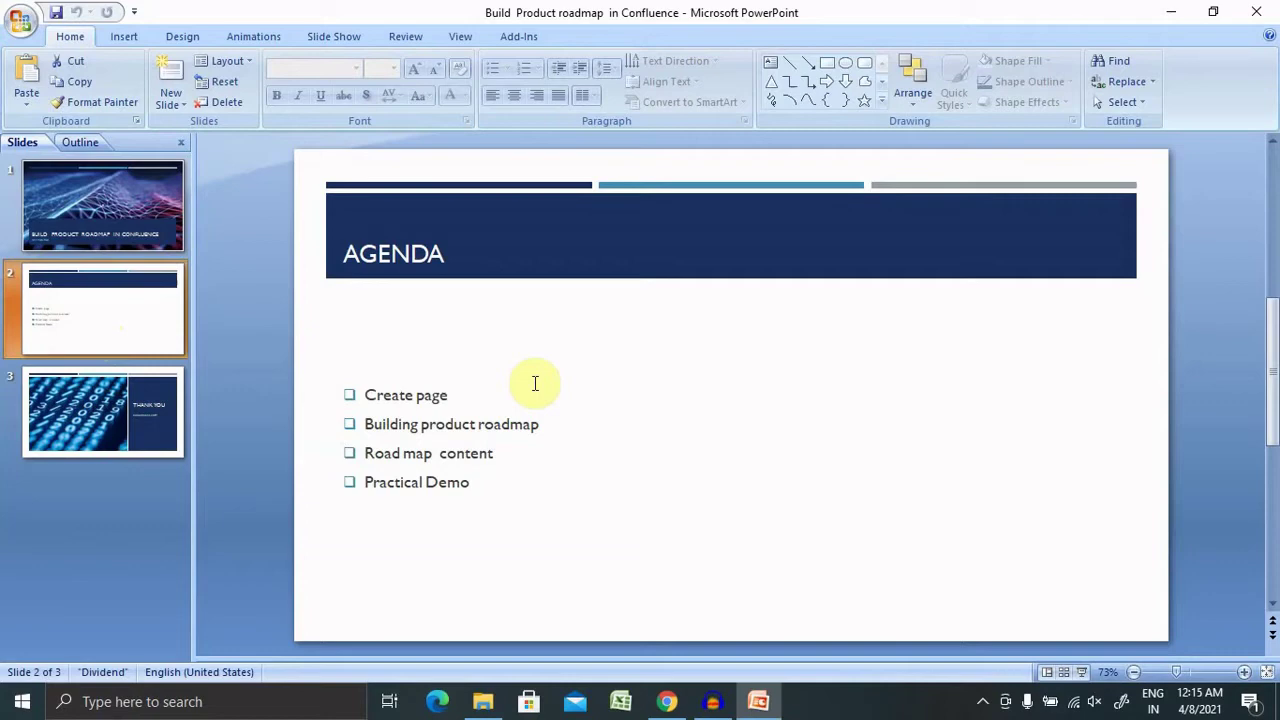
Switch to Chrome and start a new blank page from the Confluence home page.
left_click(668, 700)
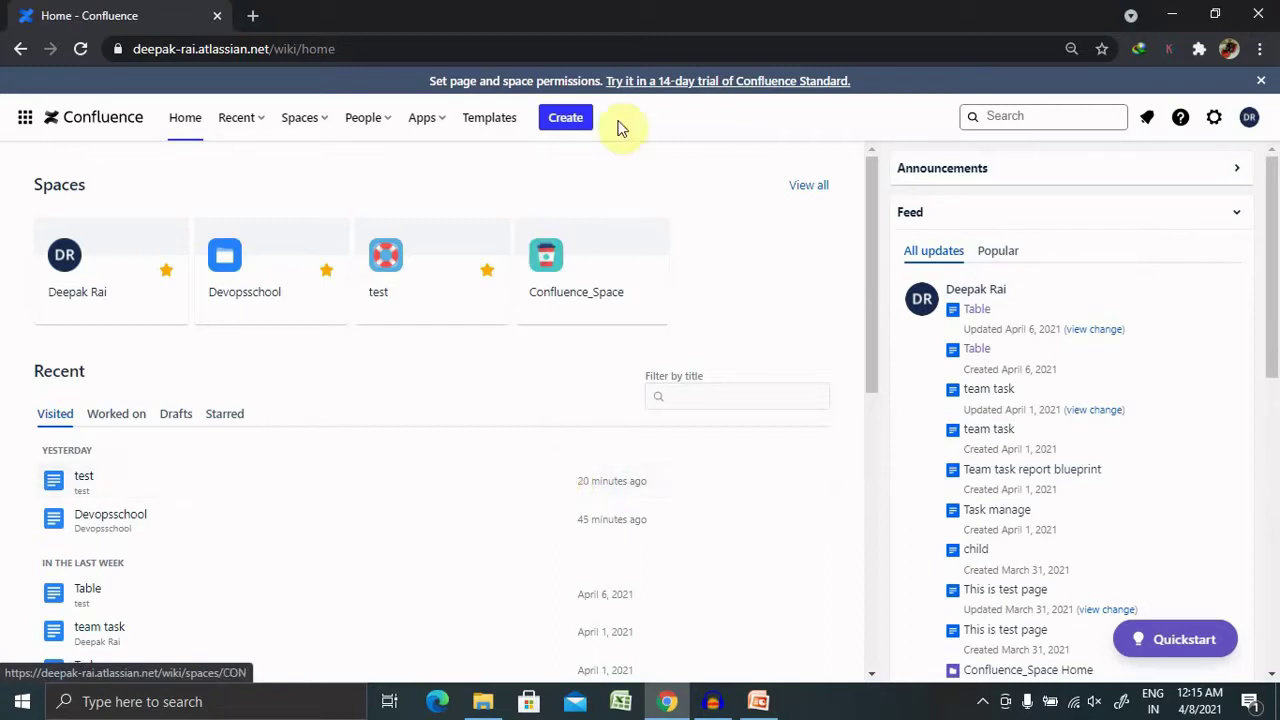
left_click(566, 119)
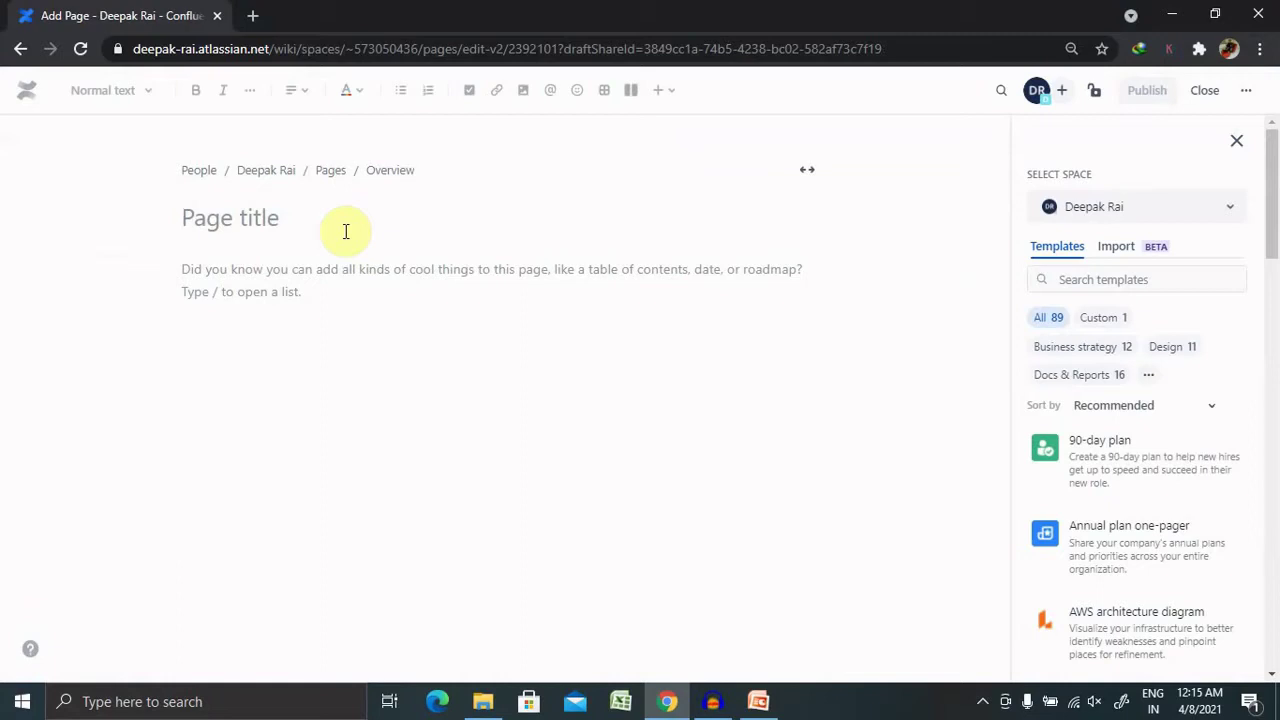
Title the draft 'Roadmap for EVM' and bring up the list of spaces for the page.
type("Roa")
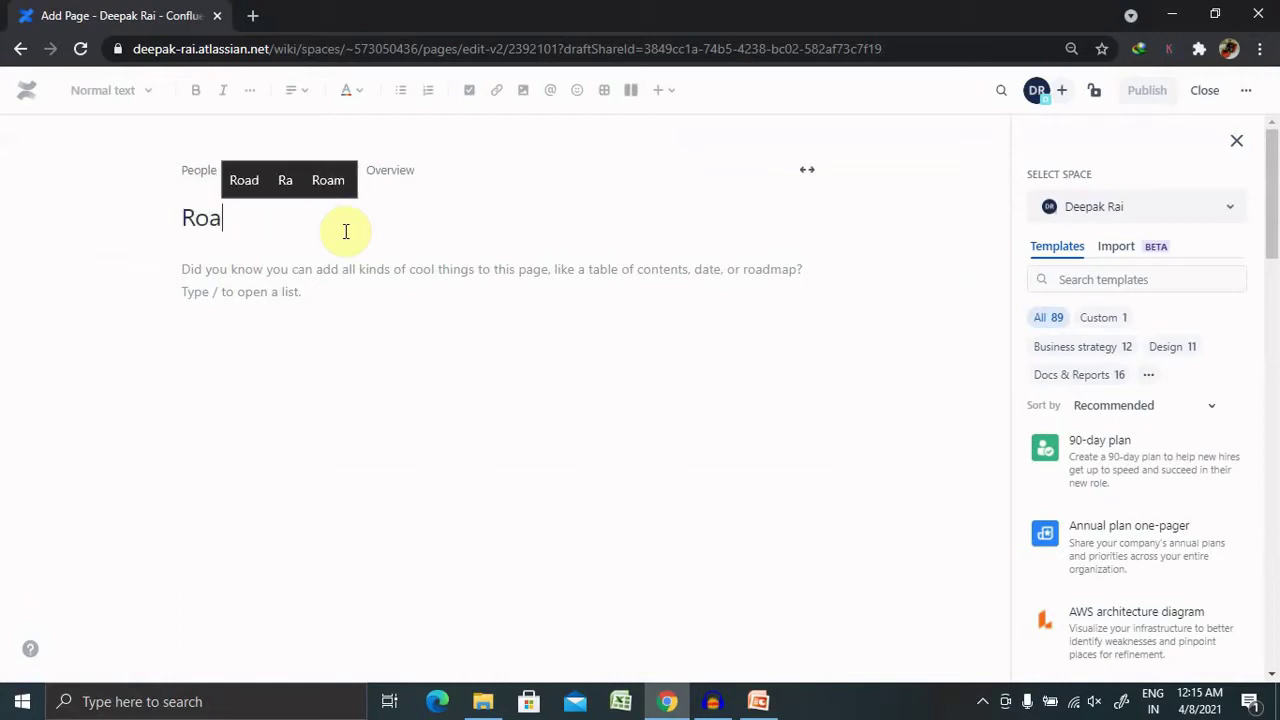
type("dmap ")
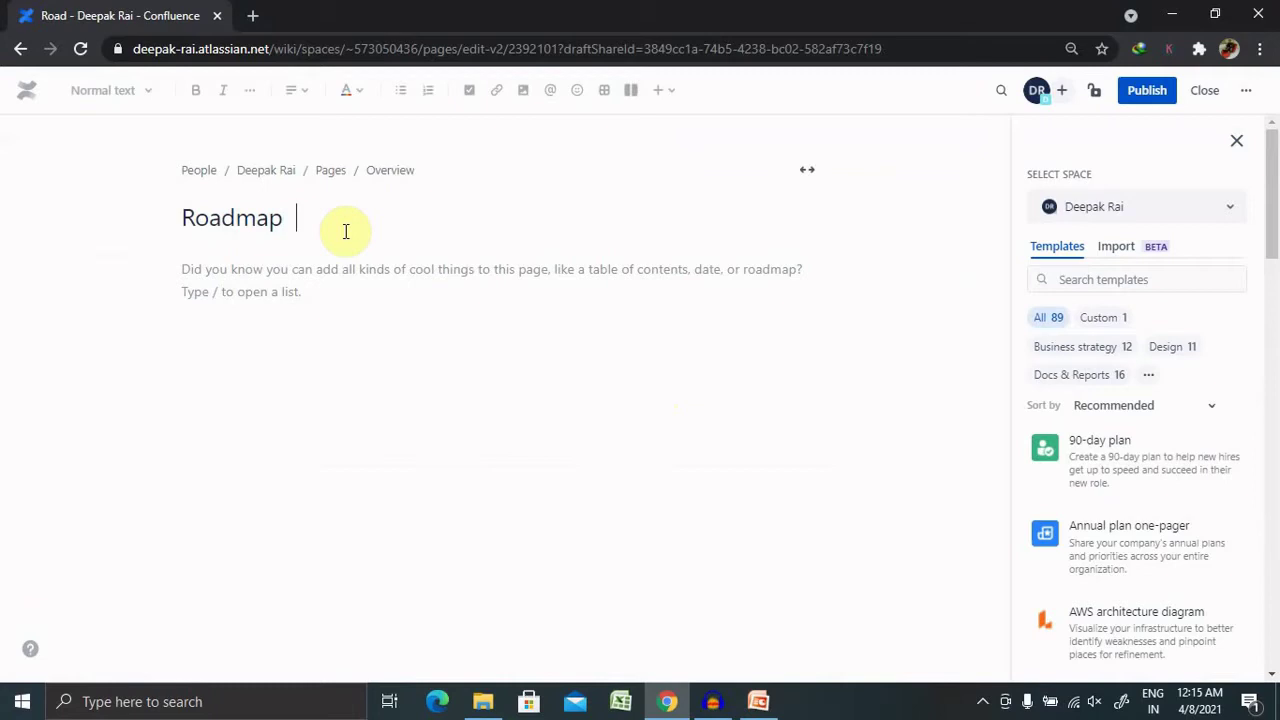
type("for E")
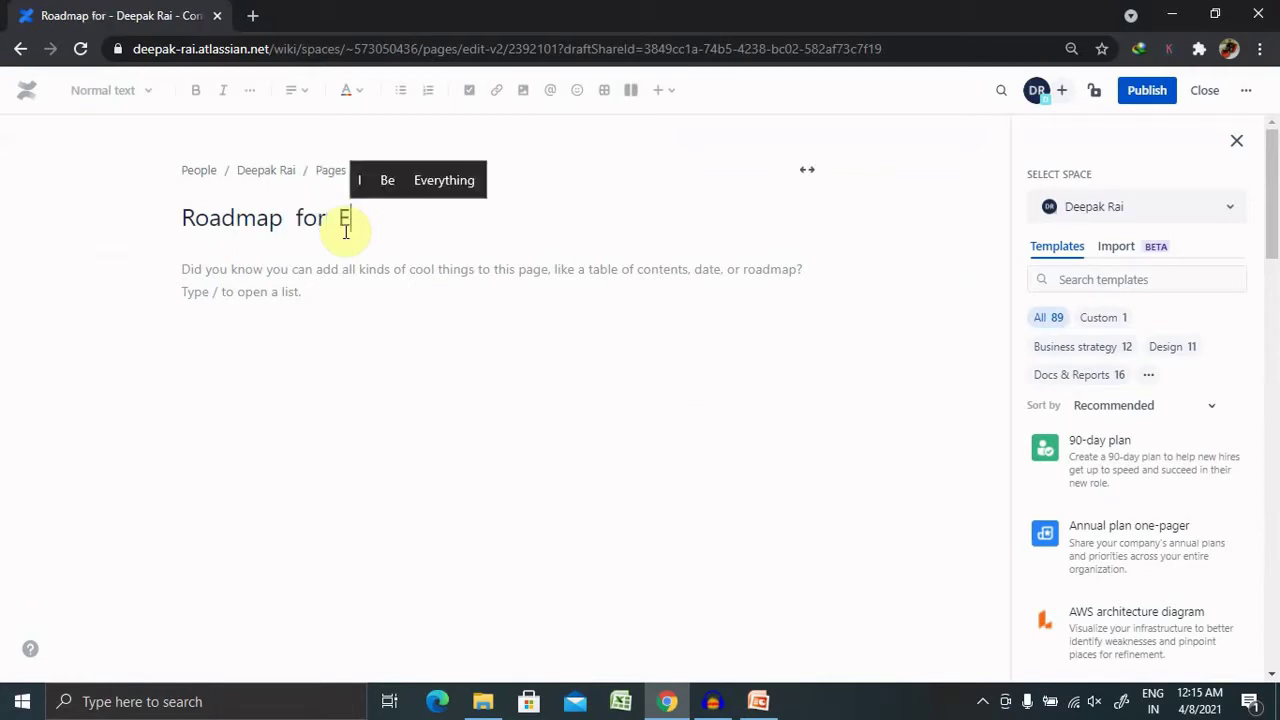
type("VM")
left_click(376, 288)
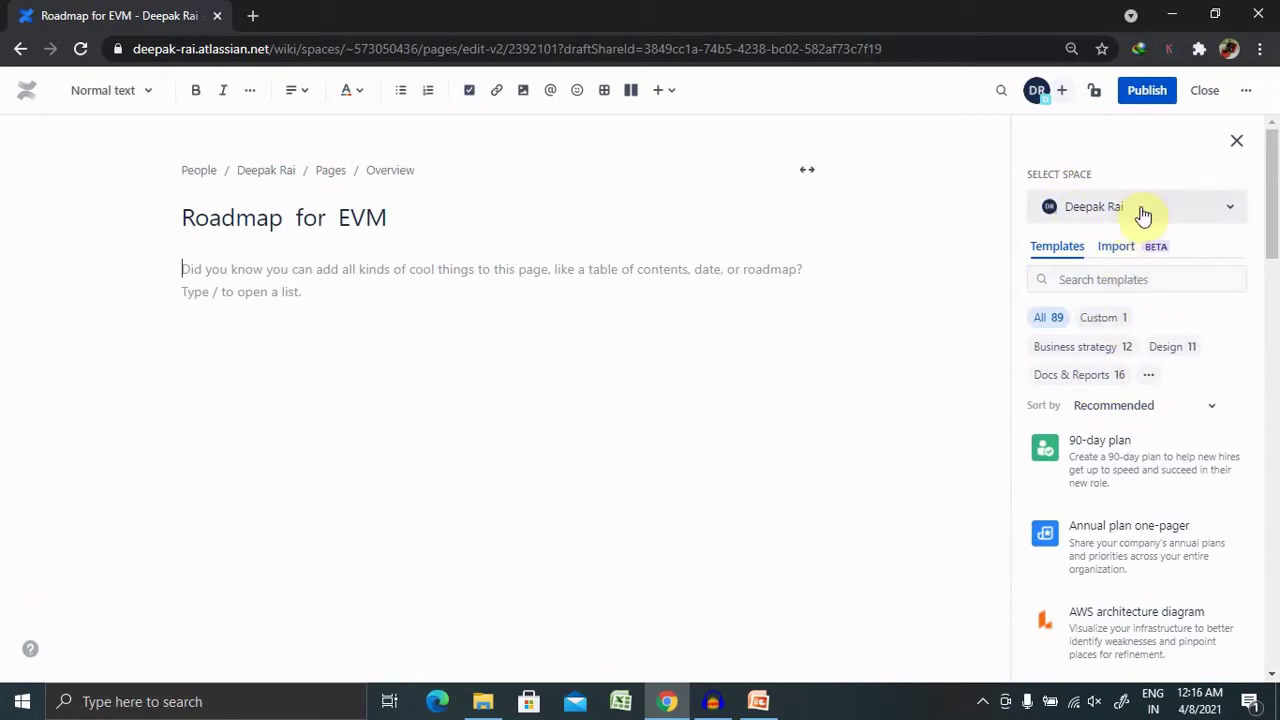
left_click(1229, 207)
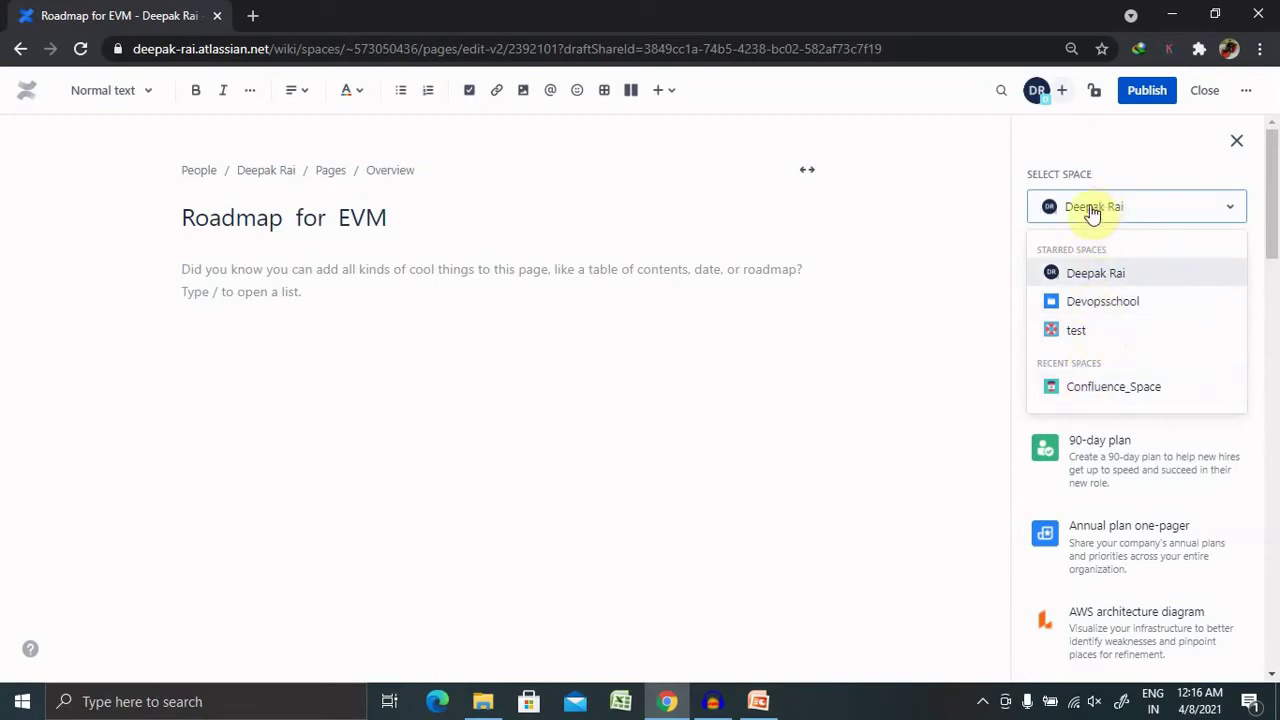
Keep the Deepak Rai space and narrow the templates to the Product management category.
left_click(974, 187)
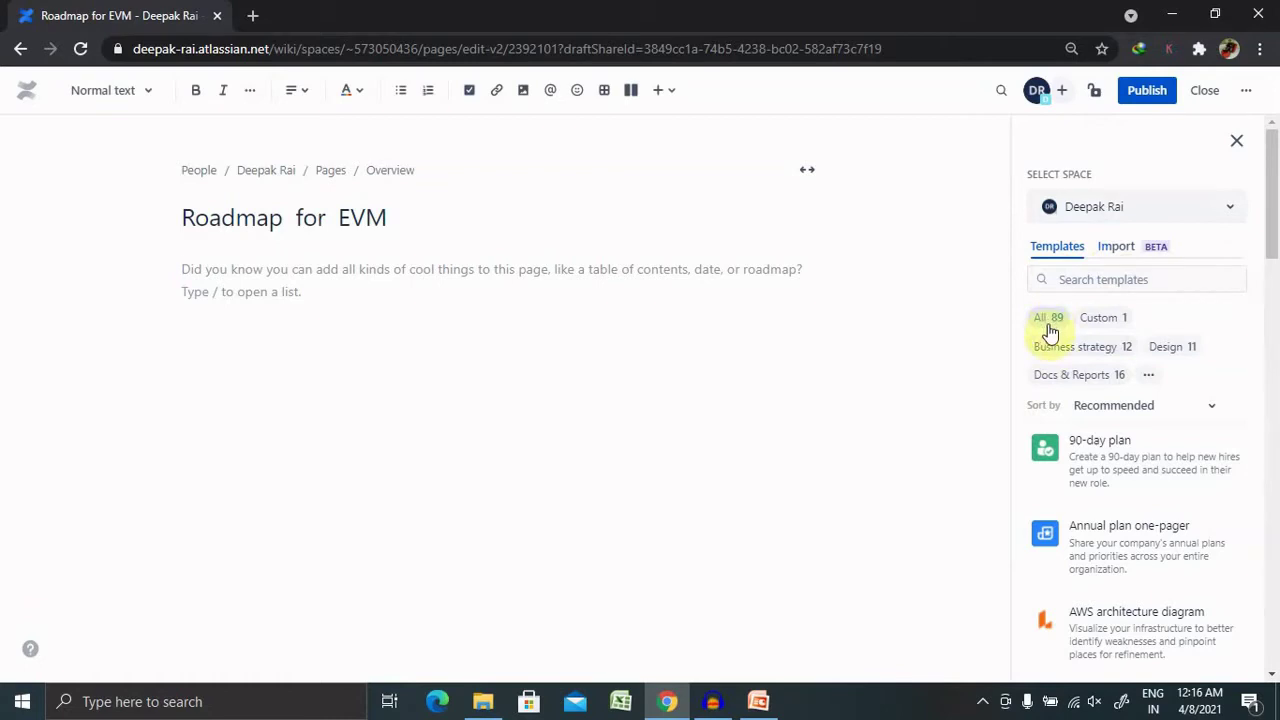
left_click(1148, 374)
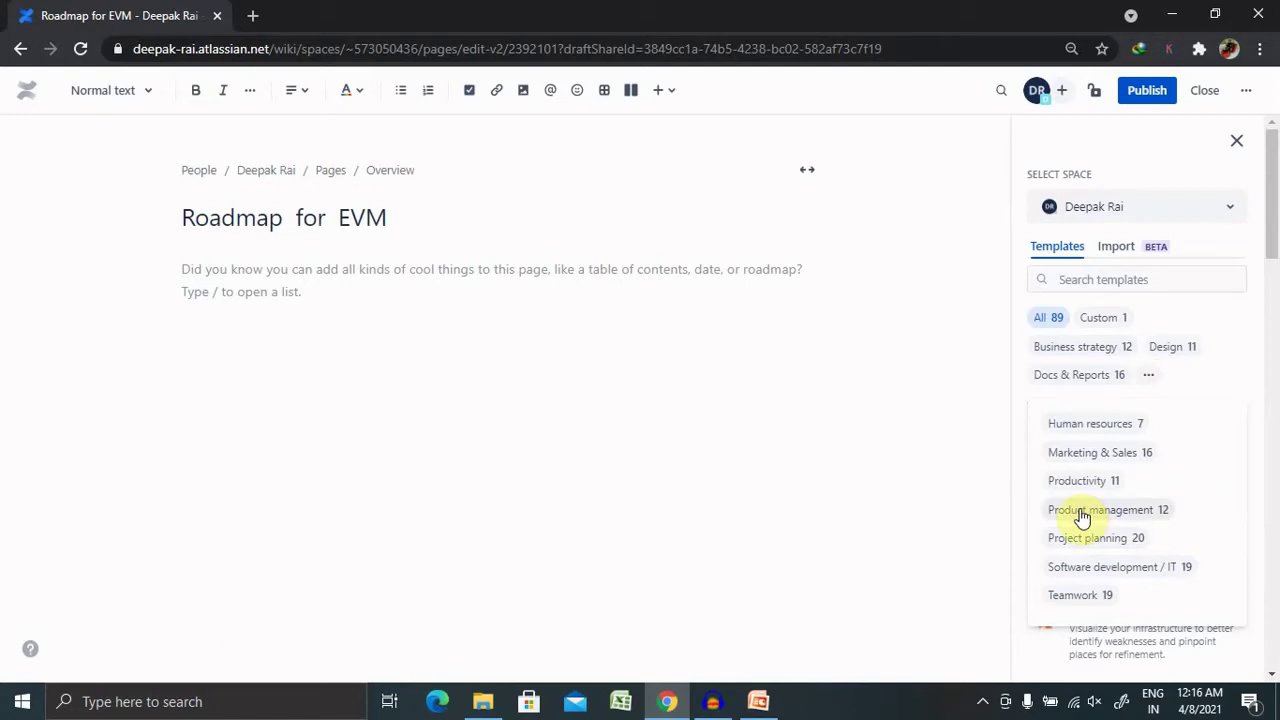
left_click(1082, 512)
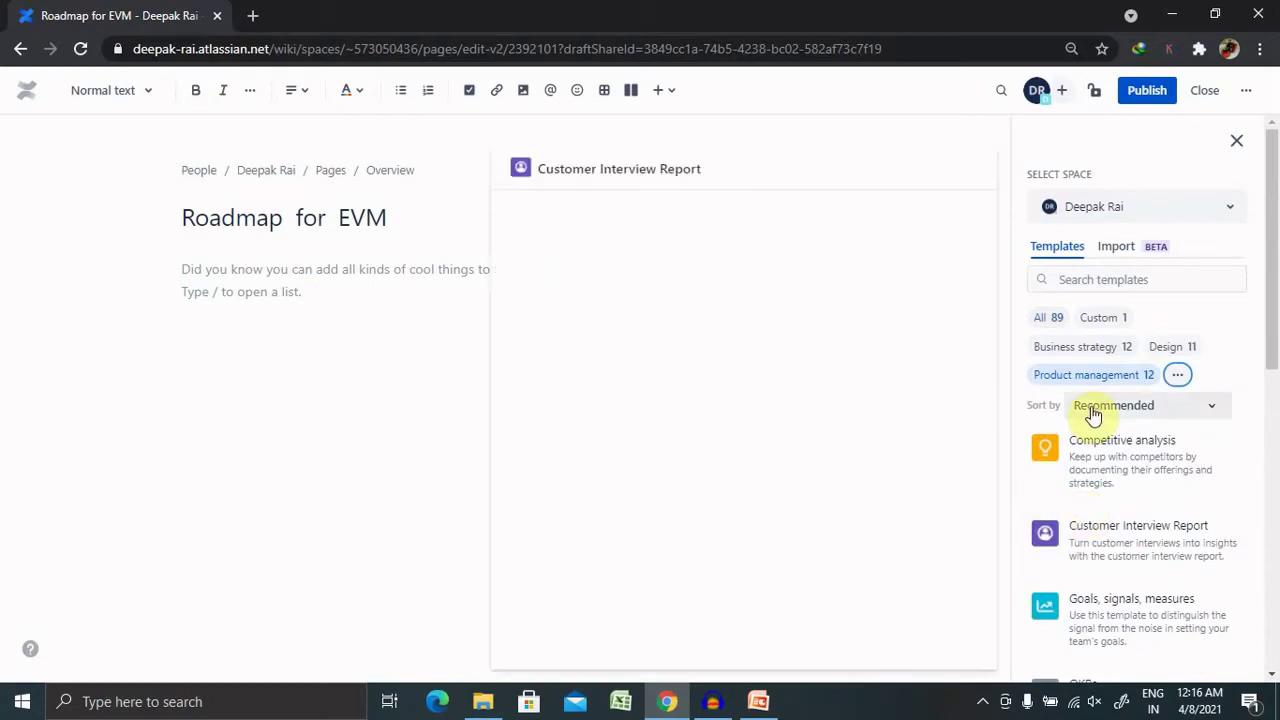
left_click(1142, 281)
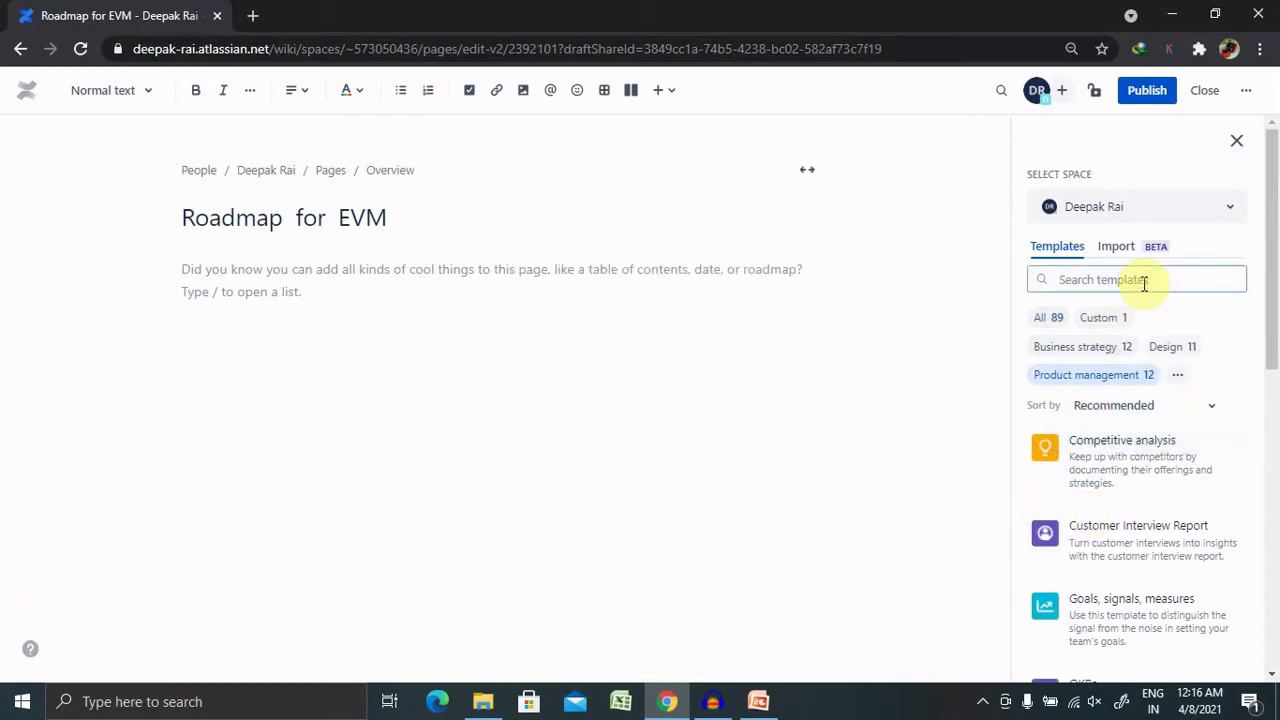
Search templates for 'product' and scroll down to the Product roadmap result.
type("produ")
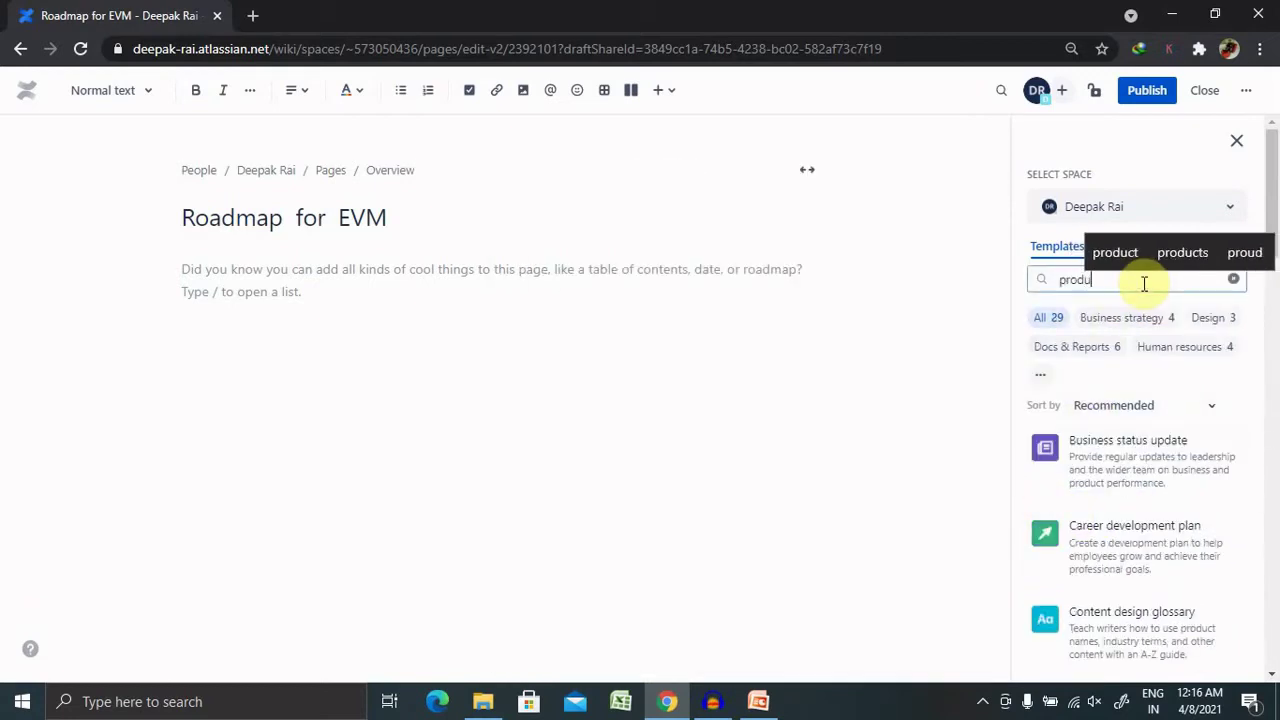
type("ct")
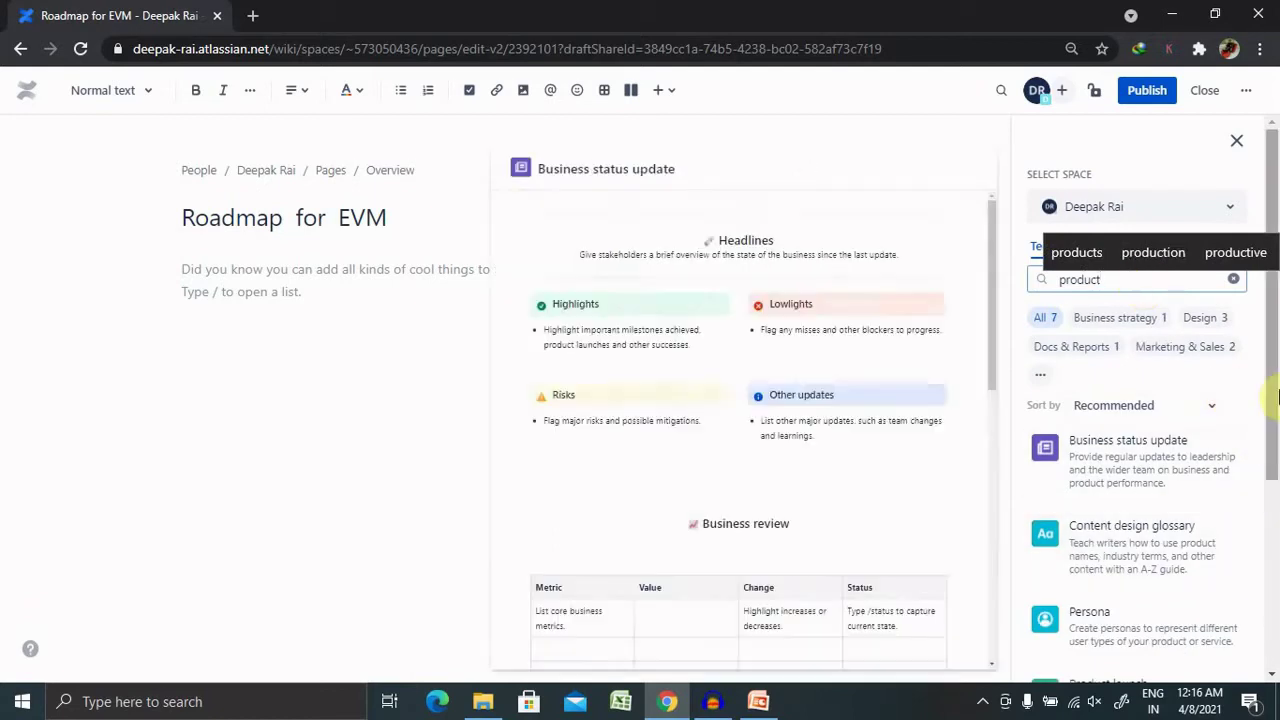
mouse_move(1273, 360)
left_mouse_down()
mouse_move(1277, 562)
mouse_move(1272, 457)
left_mouse_up()
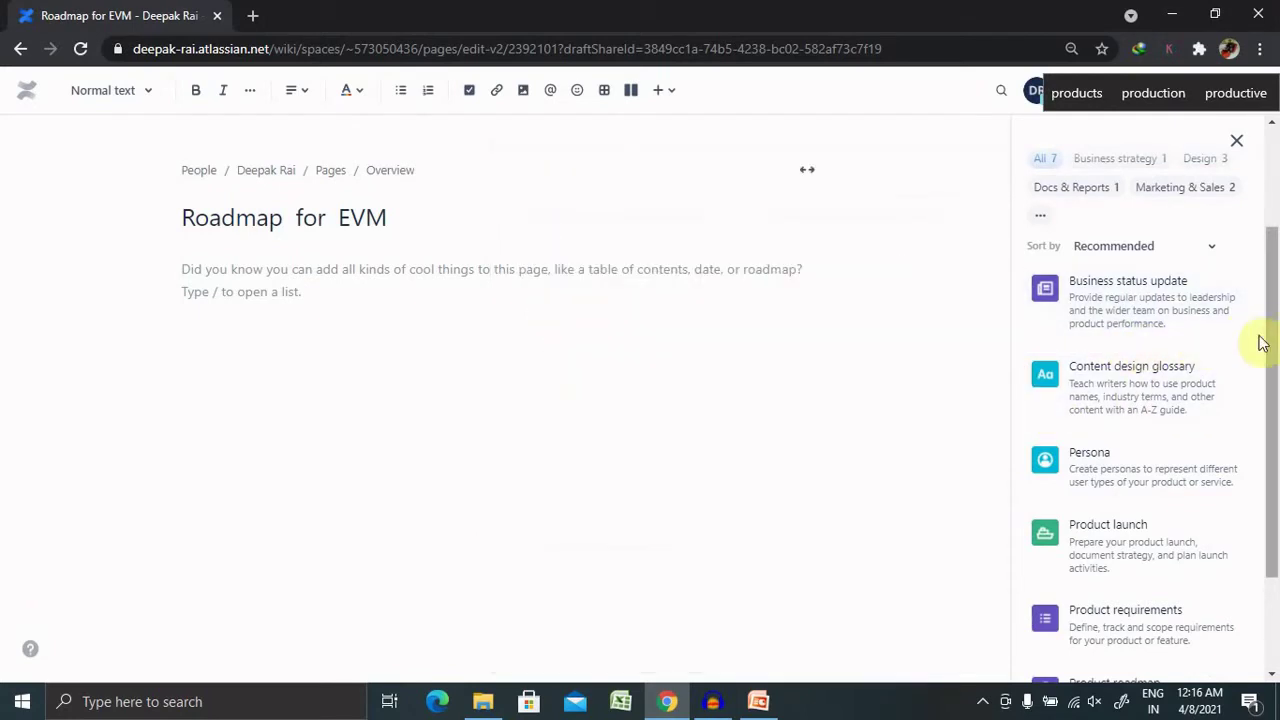
scroll(1273, 300, "down", 2)
scroll(1271, 330, "down", 1)
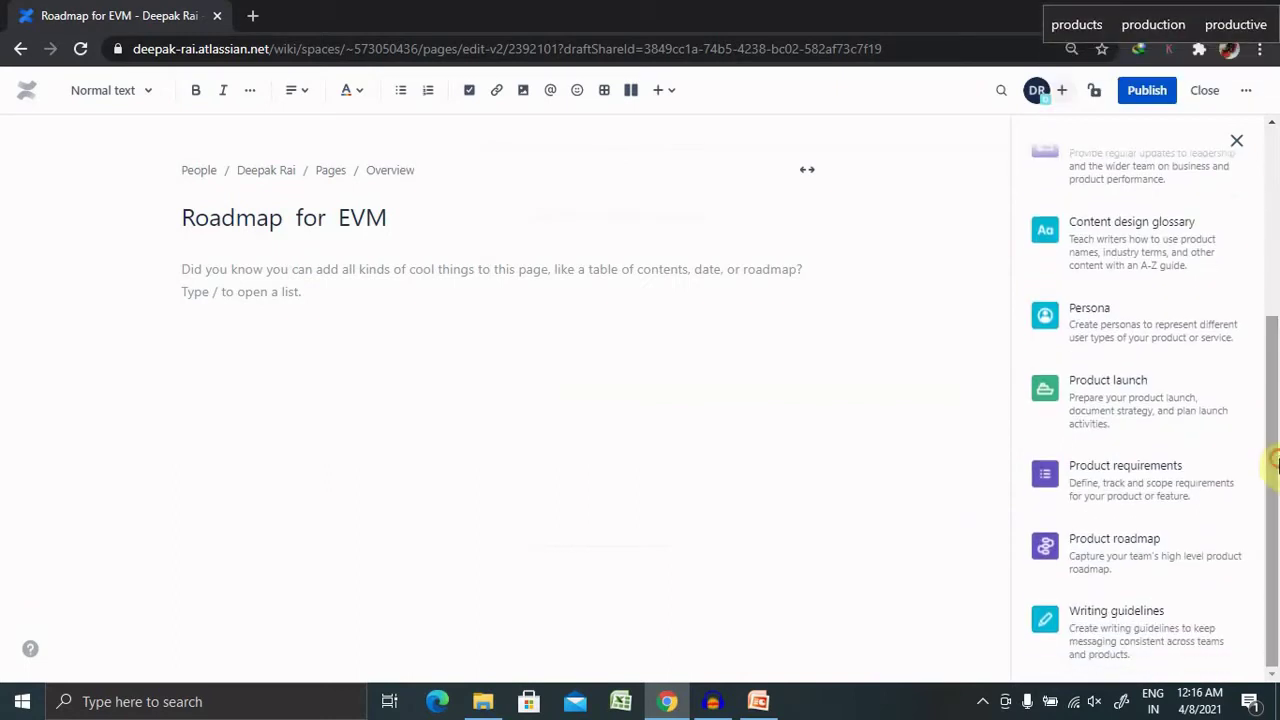
Apply the Product roadmap template and enter 'This is EVM Project' as the first Project information bullet.
left_click(1127, 567)
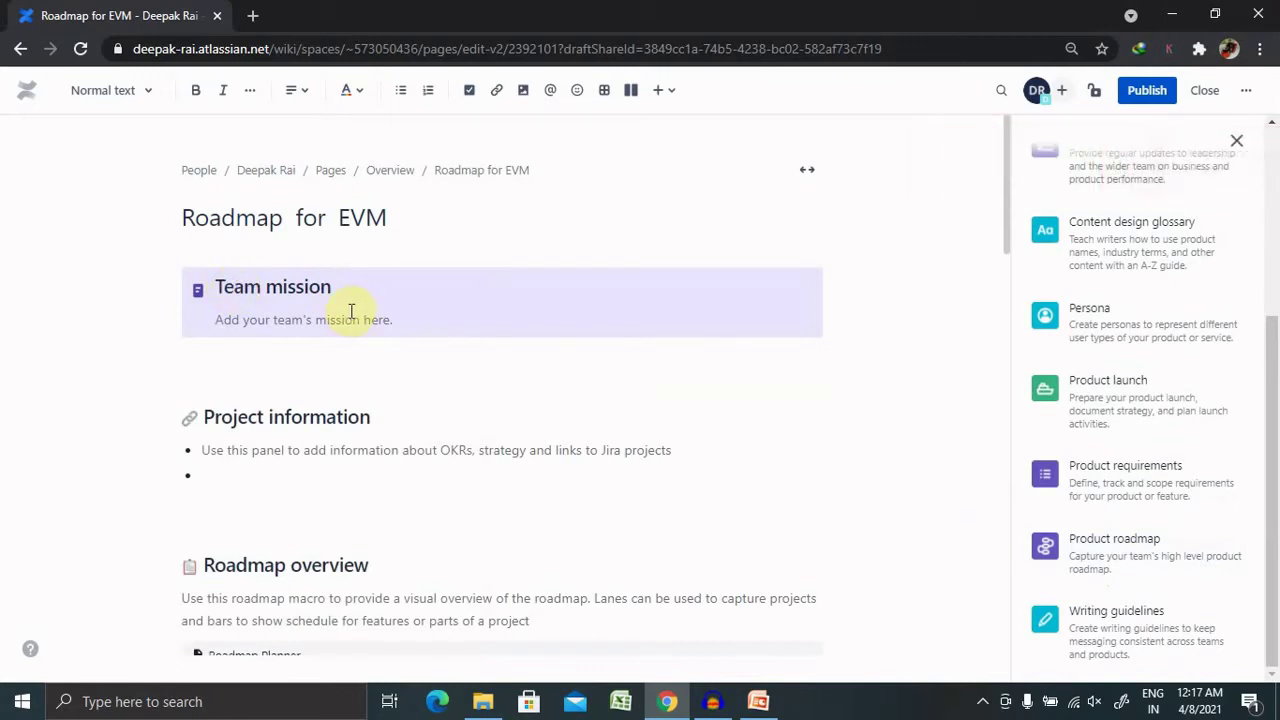
left_click(400, 322)
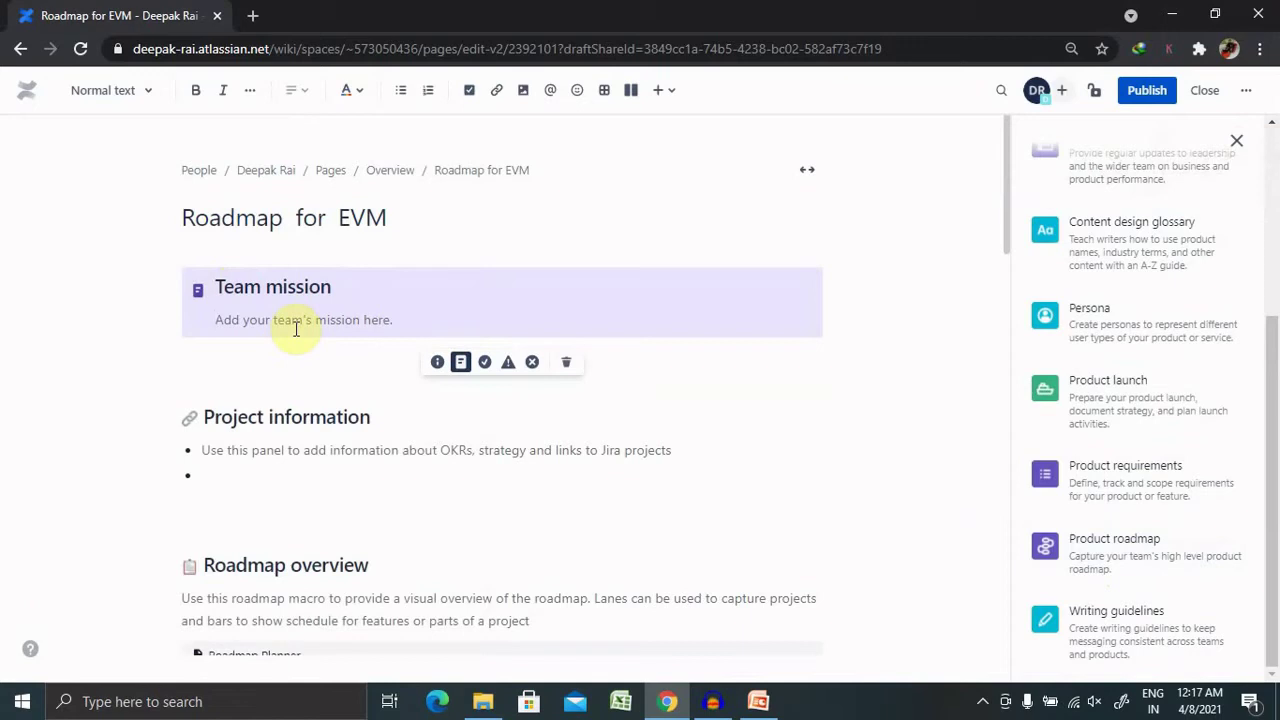
left_click(279, 455)
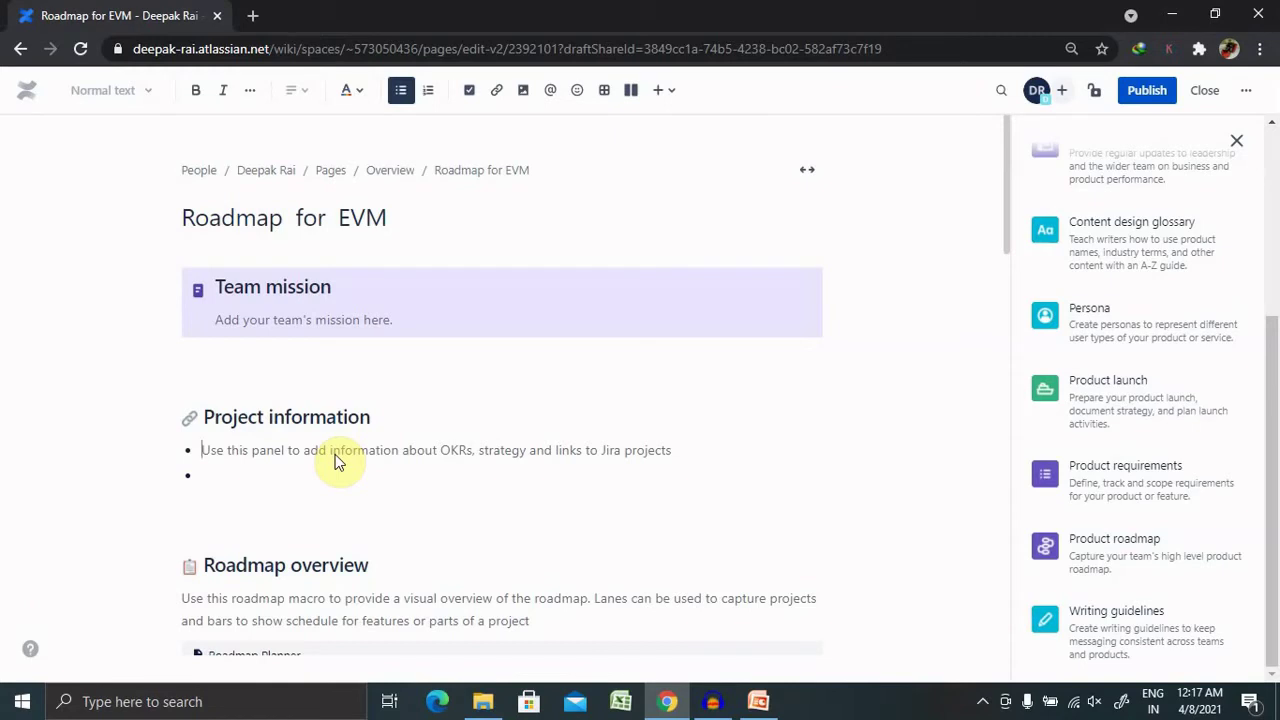
type("Thiss")
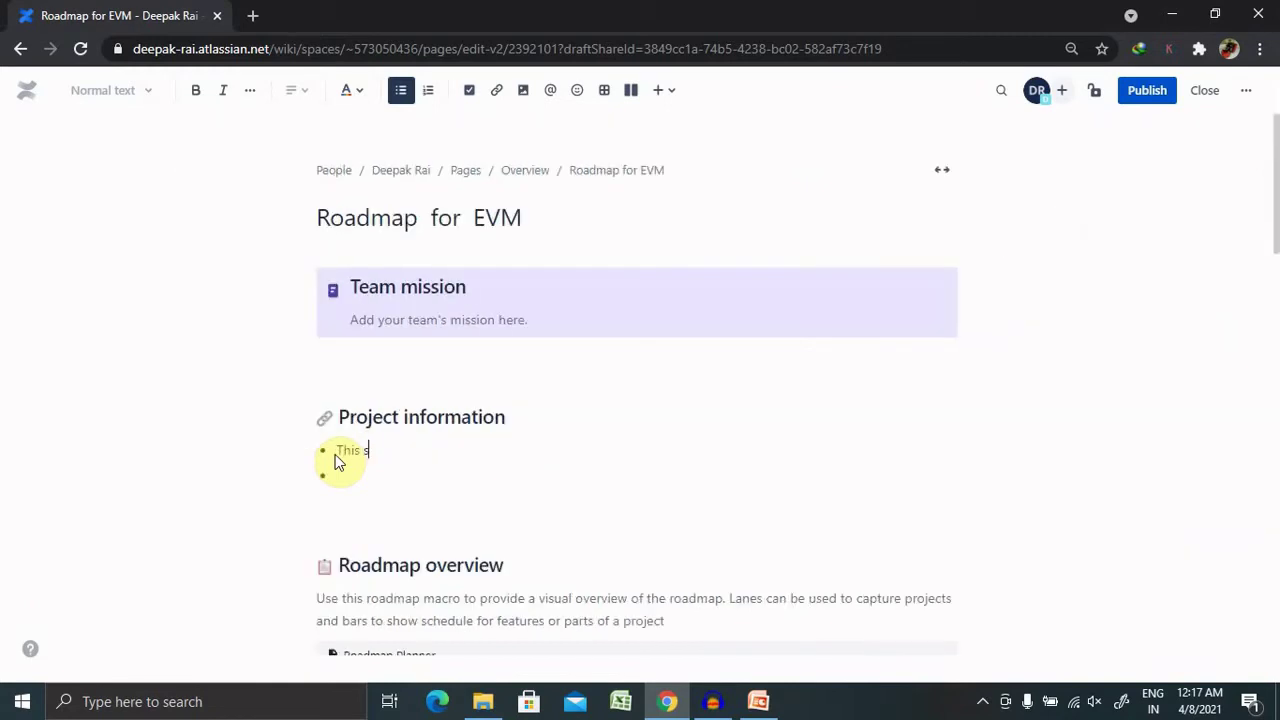
key("BackSpace")
type("is ")
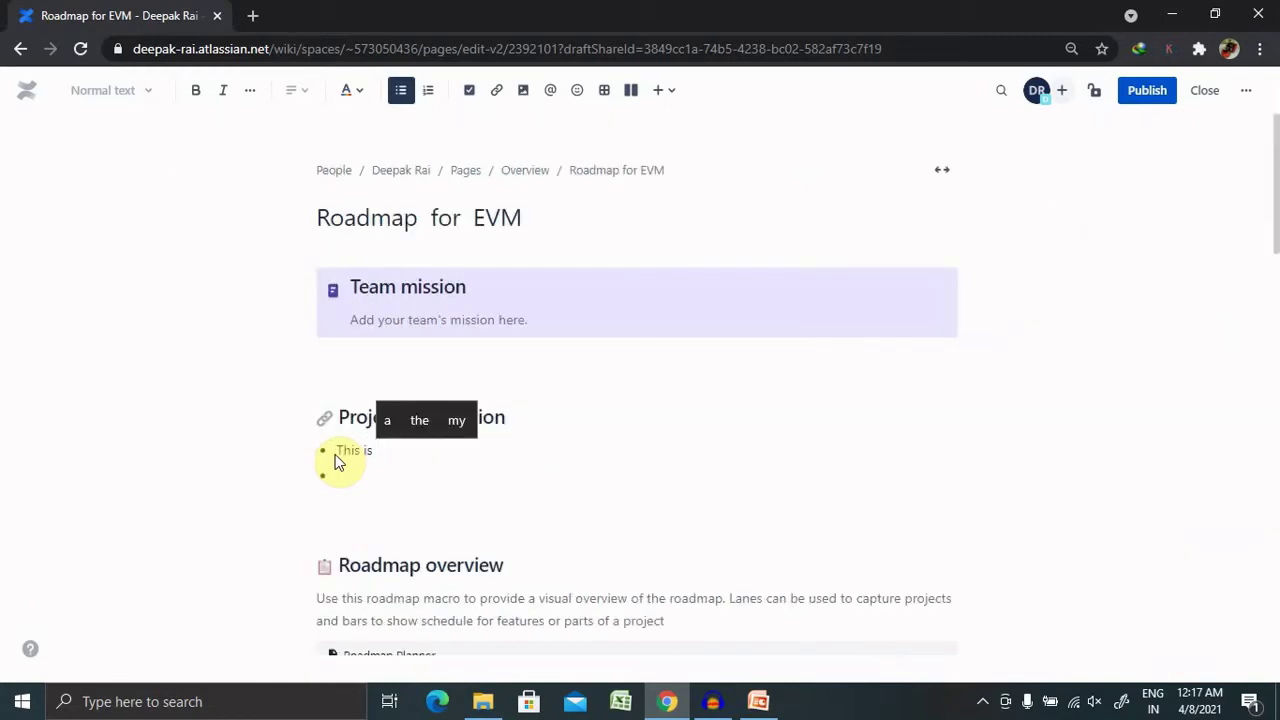
type("EVM Pr")
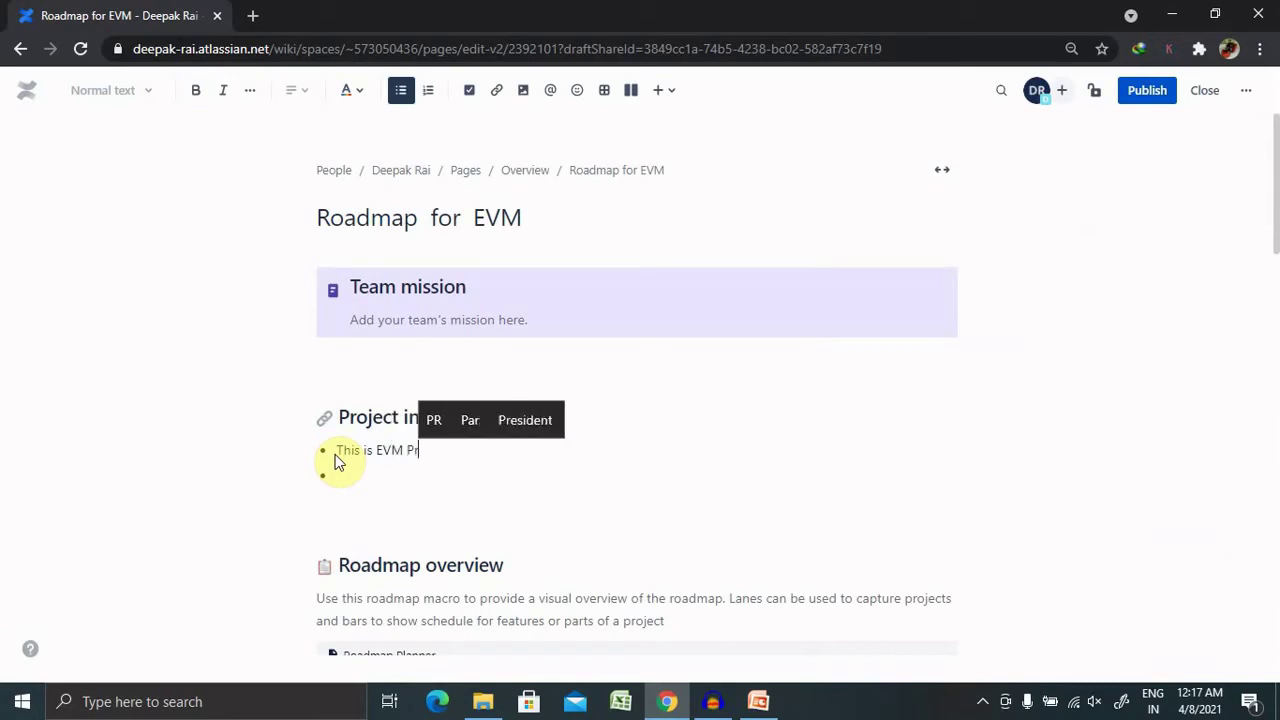
type("oject")
left_click(545, 612)
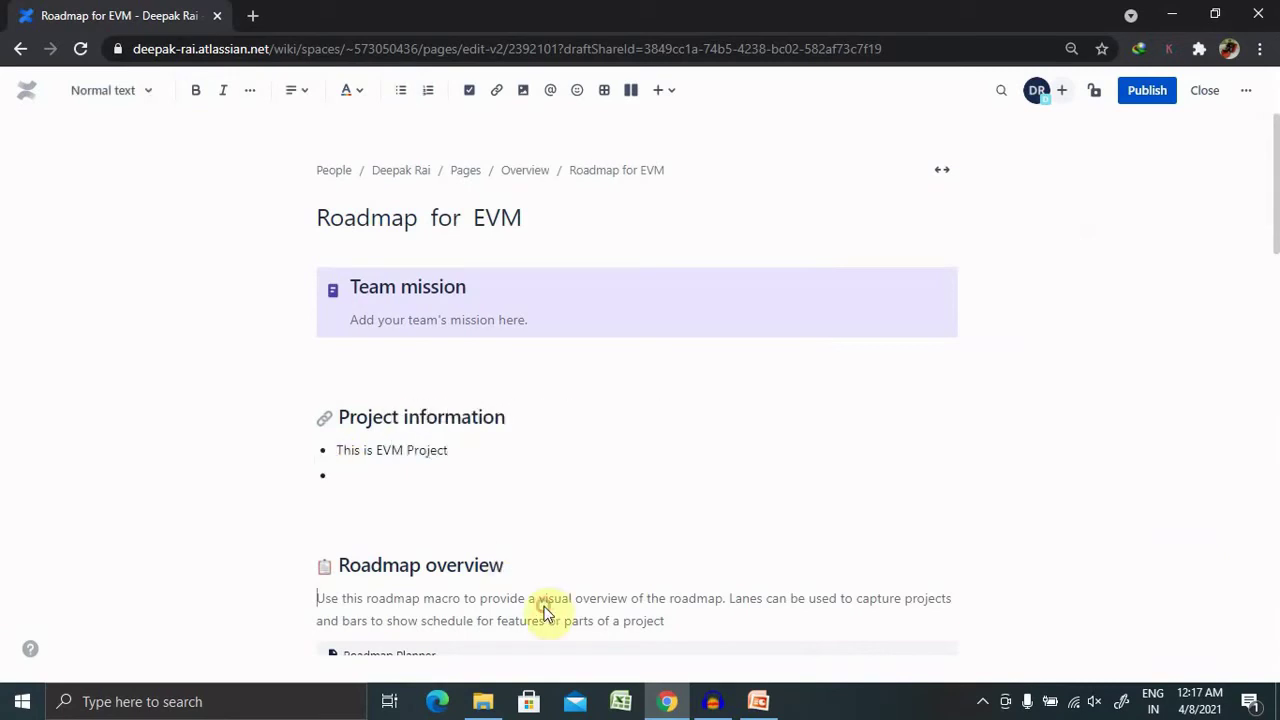
left_click_drag(1272, 192, 1277, 293)
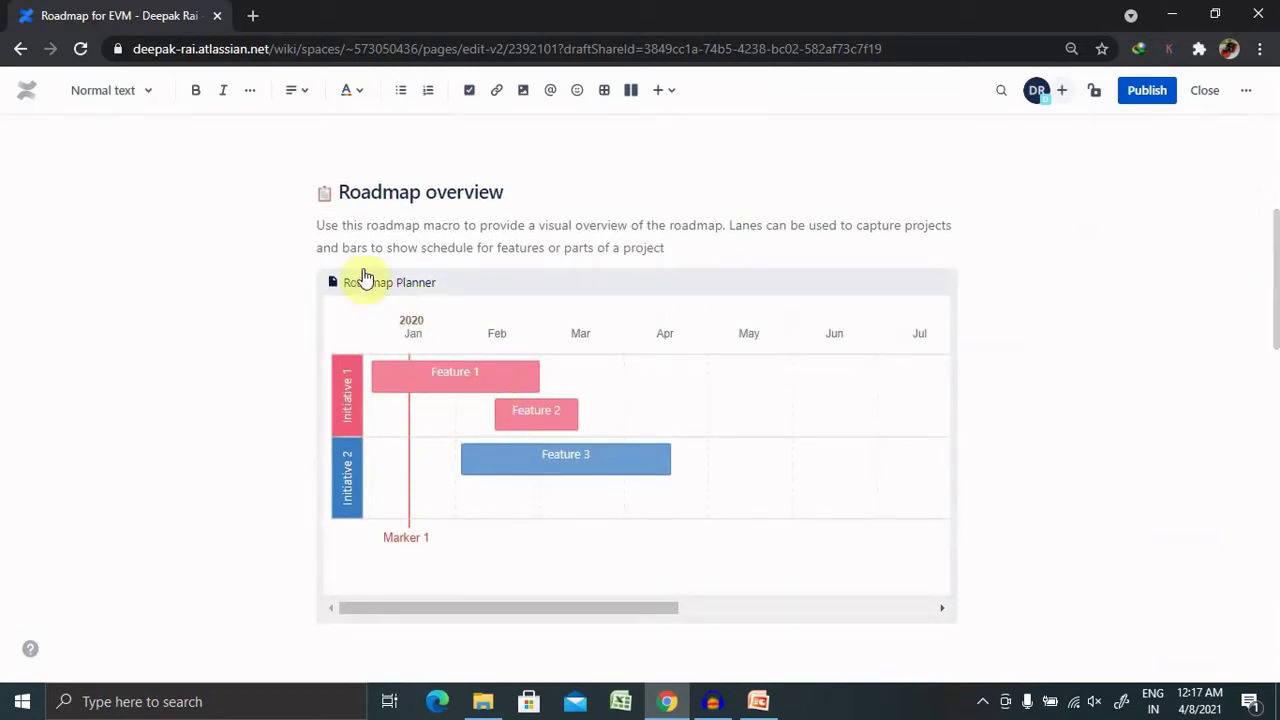
left_click(400, 286)
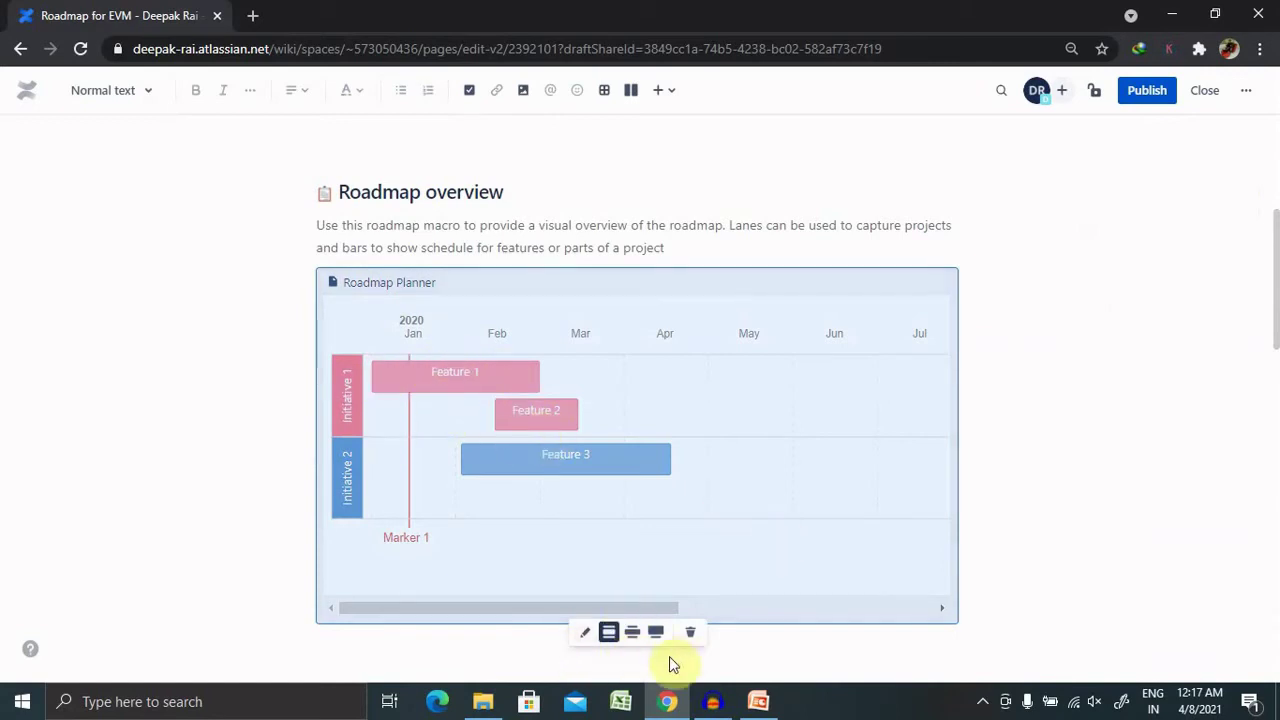
left_click_drag(1274, 230, 1275, 402)
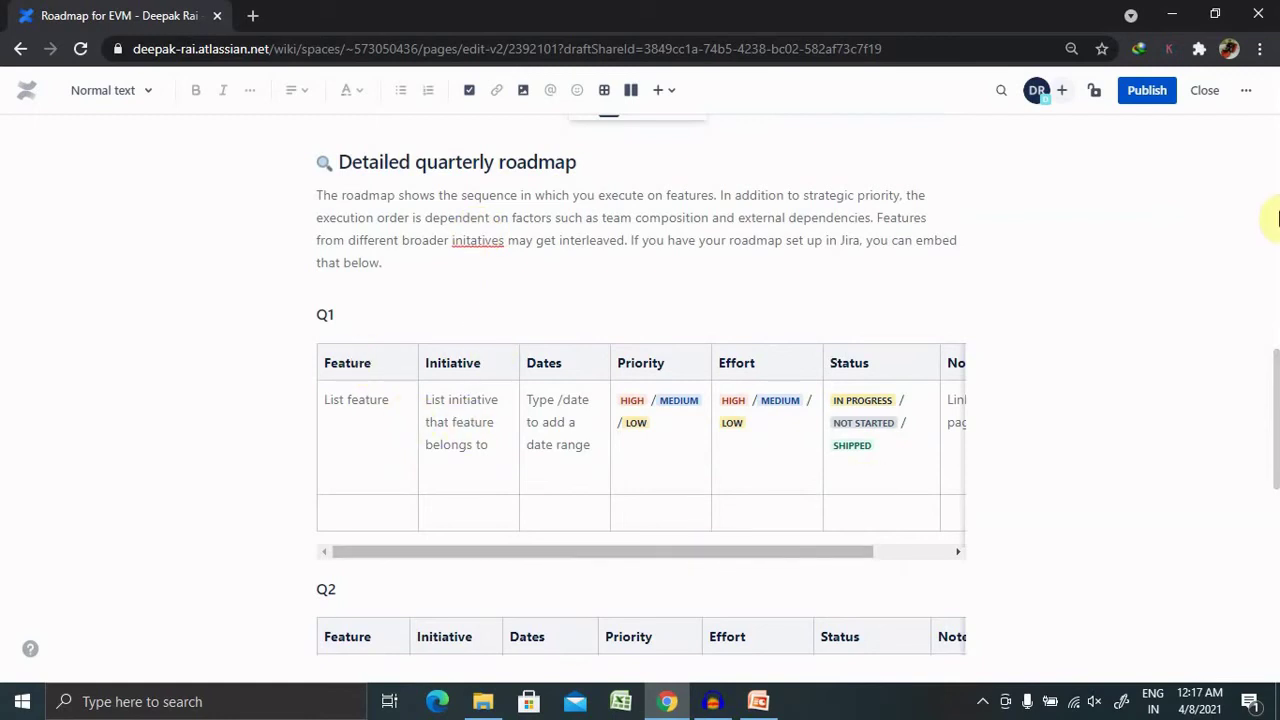
mouse_move(1276, 372)
left_mouse_down()
mouse_move(1277, 537)
mouse_move(1277, 118)
left_mouse_up()
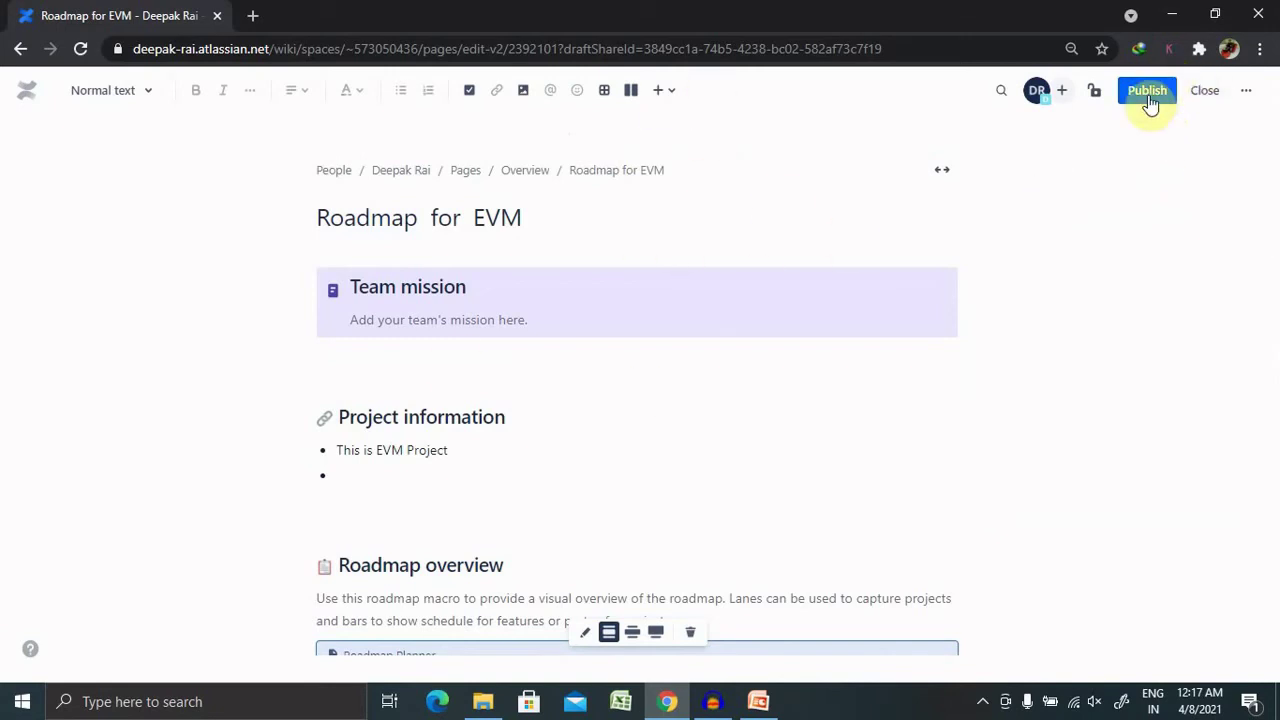
Publish the Roadmap for EVM page to the Deepak Rai space.
left_click(1149, 101)
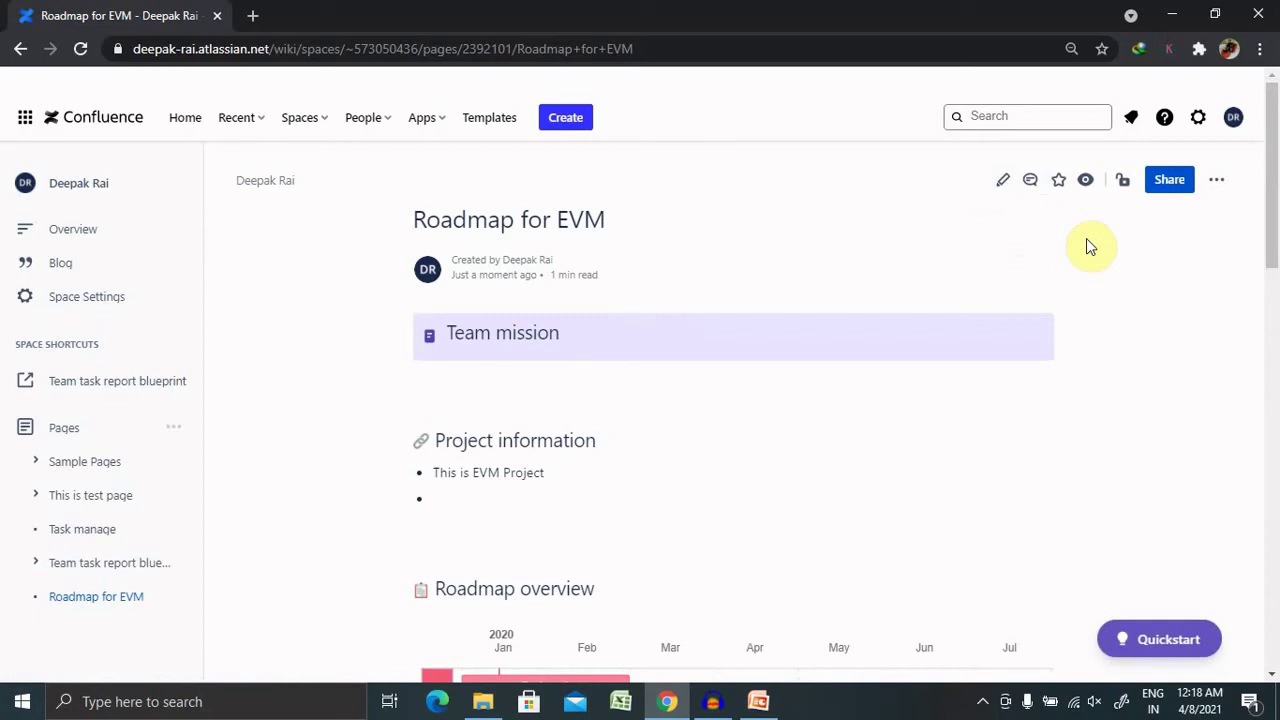
Open the Share popup for Roadmap for EVM and expand it to show recipient and message fields.
left_click(1173, 196)
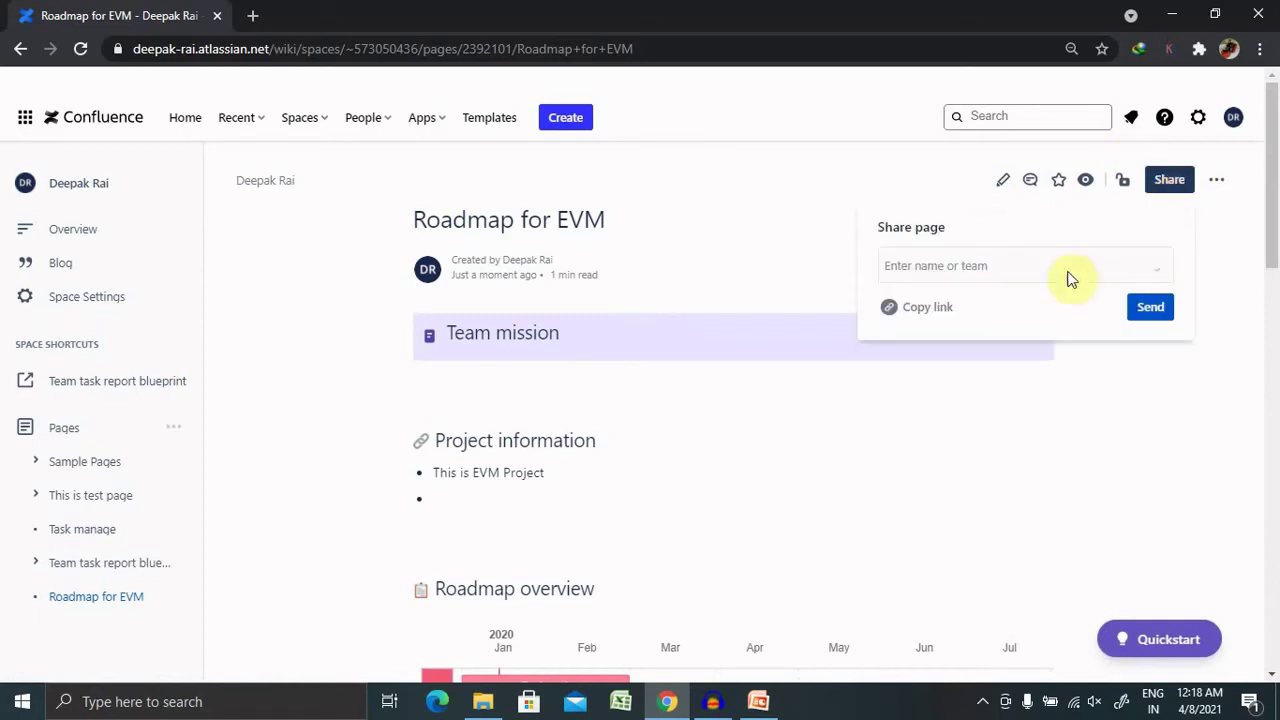
left_click(1066, 268)
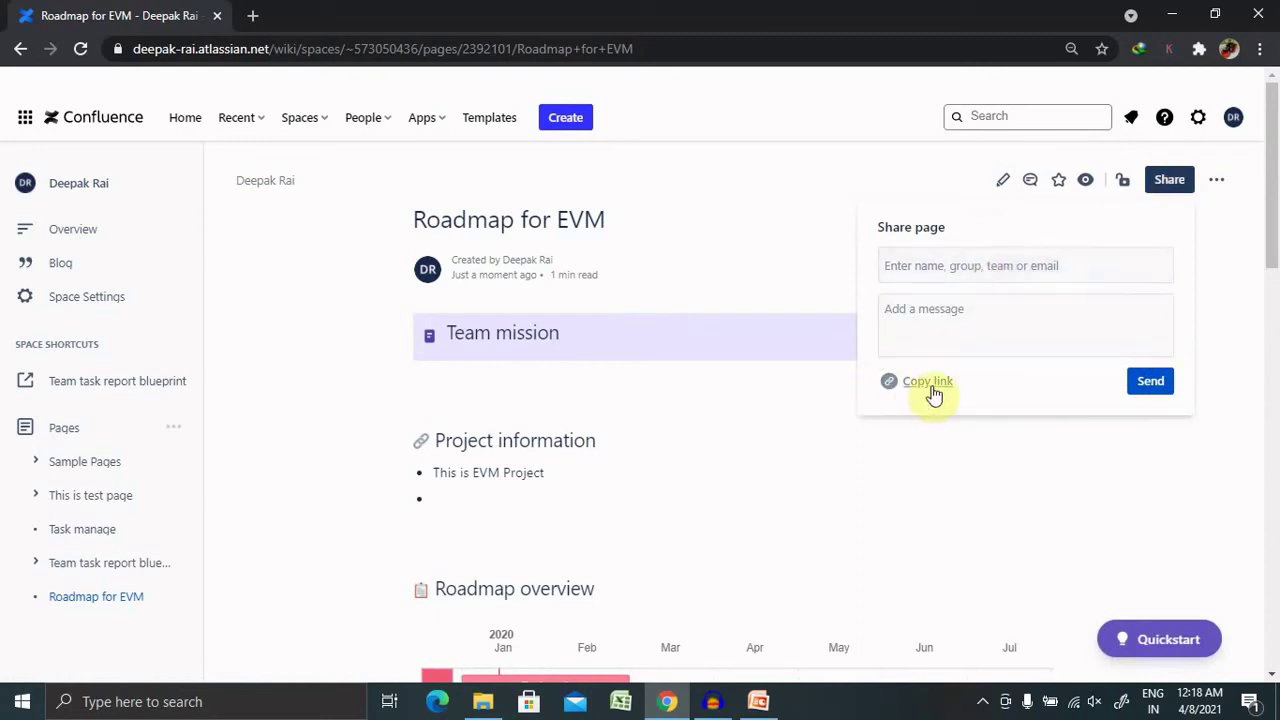